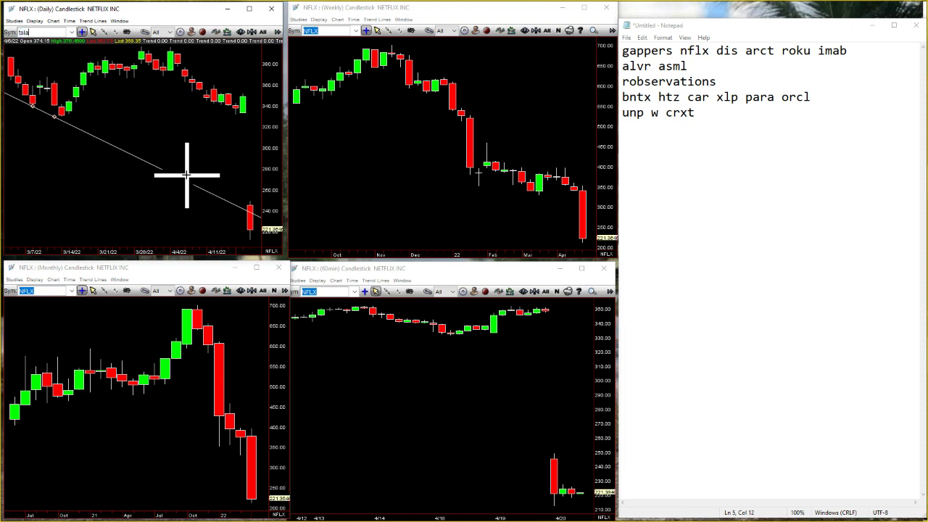
# Enter TSLA in the Daily chart's Sym box so all four linked charts switch from NFLX
pyautogui.press('Return')
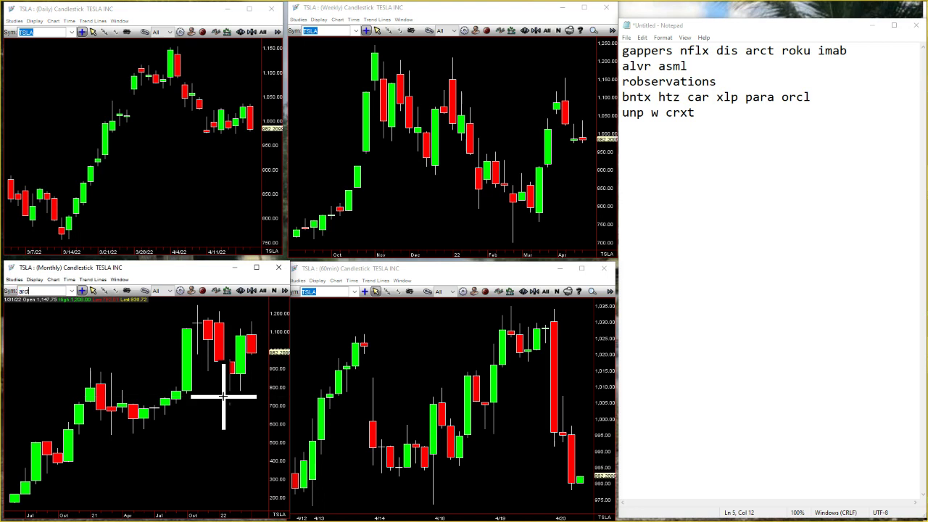
# Load ARCT from the Monthly chart, then ASML from the 60-minute chart, across all four charts
pyautogui.write('t')
pyautogui.press('Return')
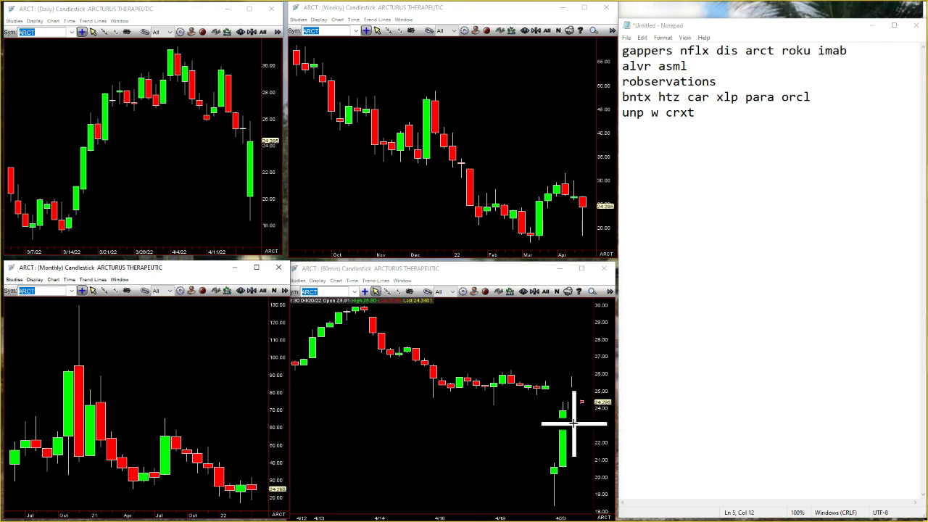
pyautogui.click(450, 396)
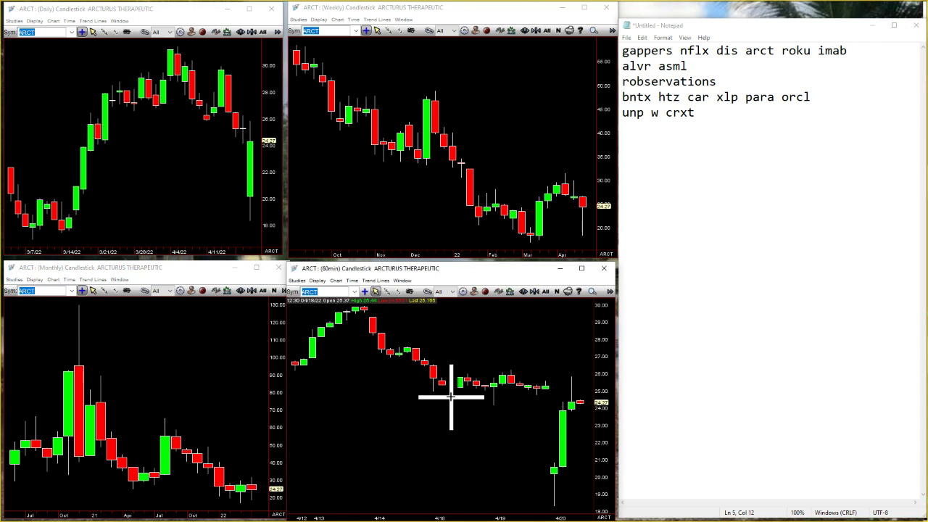
pyautogui.write('asml')
pyautogui.press('Return')
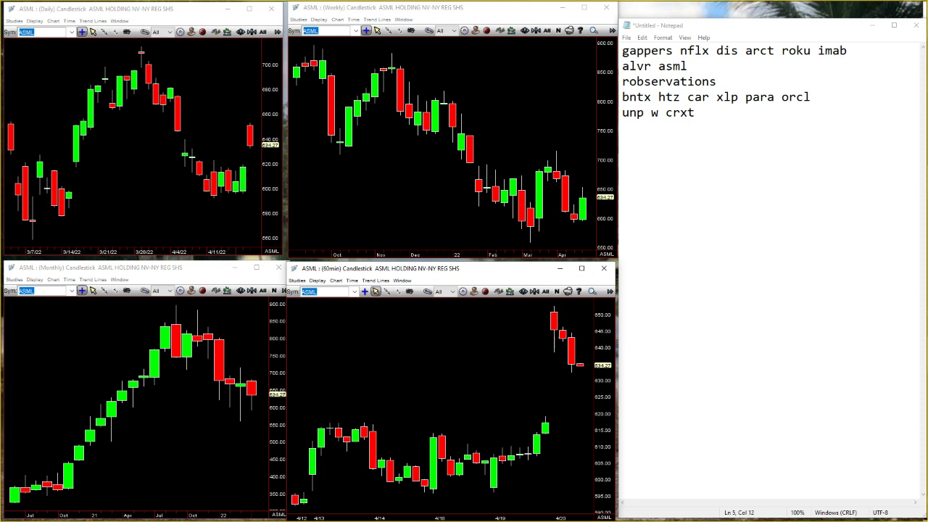
pyautogui.click(215, 181)
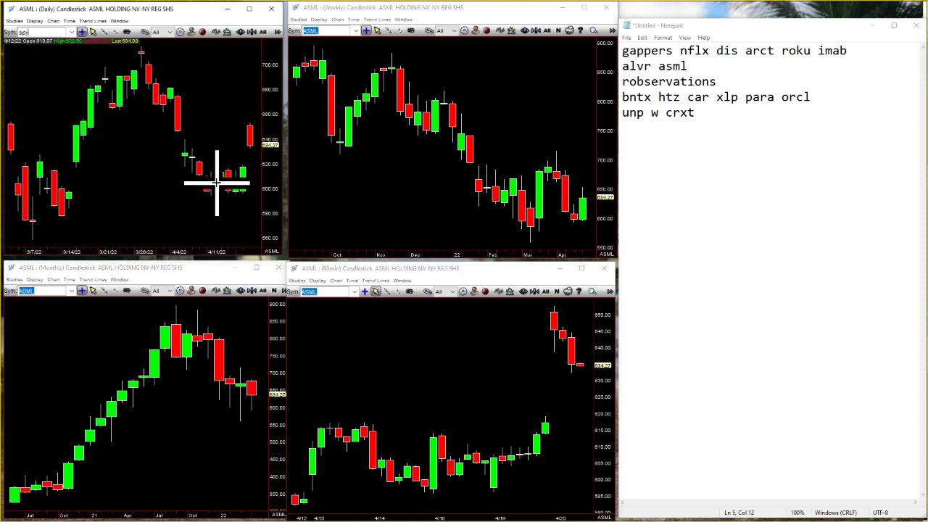
# Enter SPY in the Daily chart so all four charts show the SPDR S&P 500 ETF
pyautogui.press('Return')
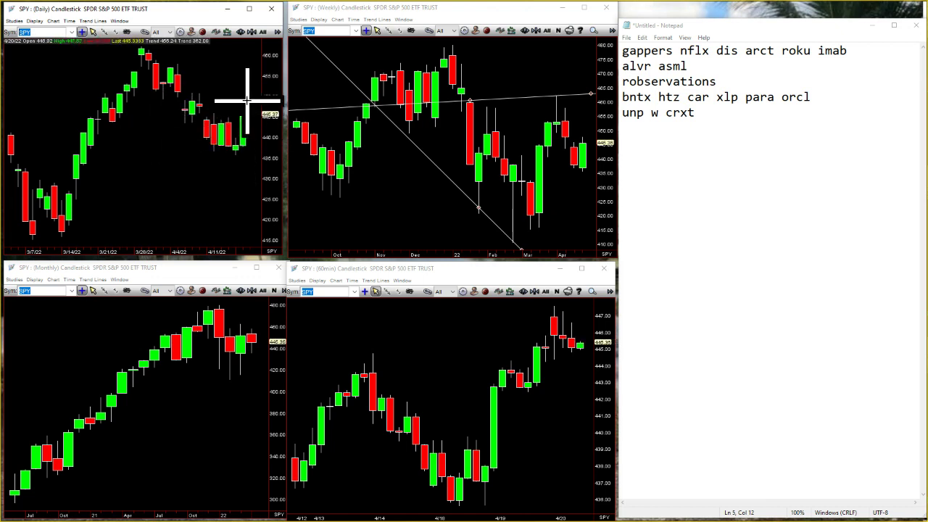
# Set the SPY 60-minute chart's number of bars to 67 in Chart Preferences
pyautogui.rightClick(406, 351)
pyautogui.click(427, 355)
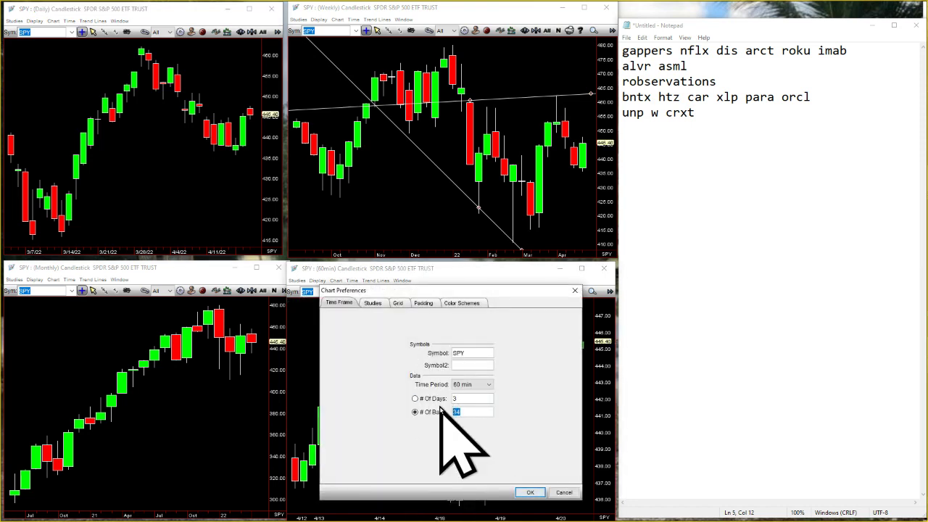
pyautogui.press('Return')
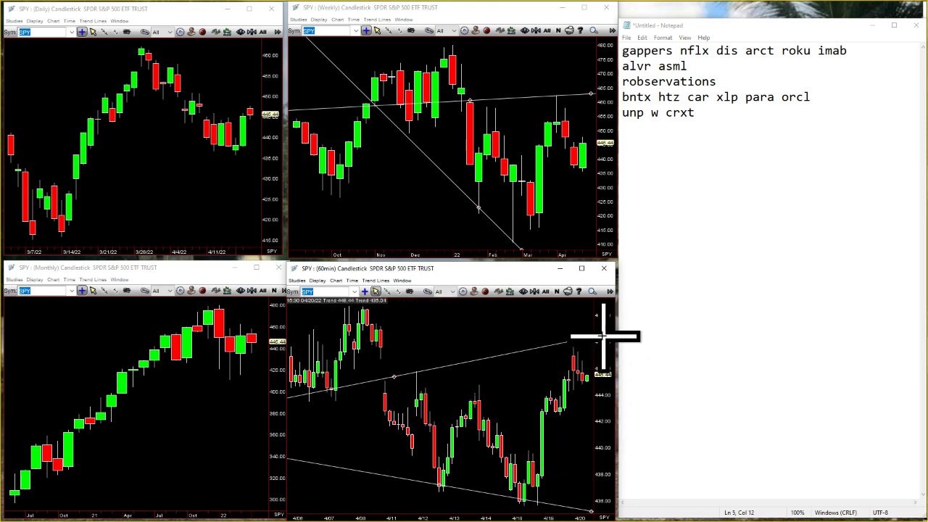
pyautogui.click(125, 393)
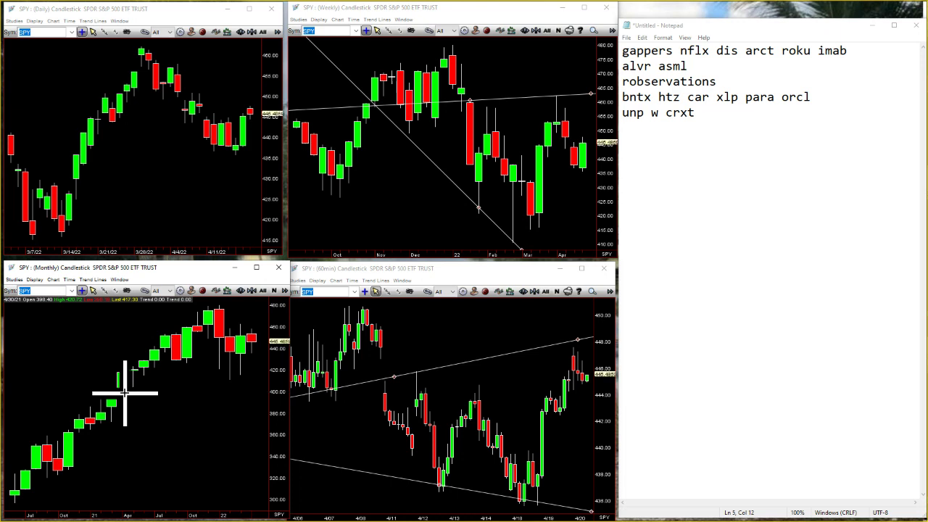
# Load QQQ, then DIA, into all four linked charts from the Monthly Sym box
pyautogui.write('qqq')
pyautogui.press('Return')
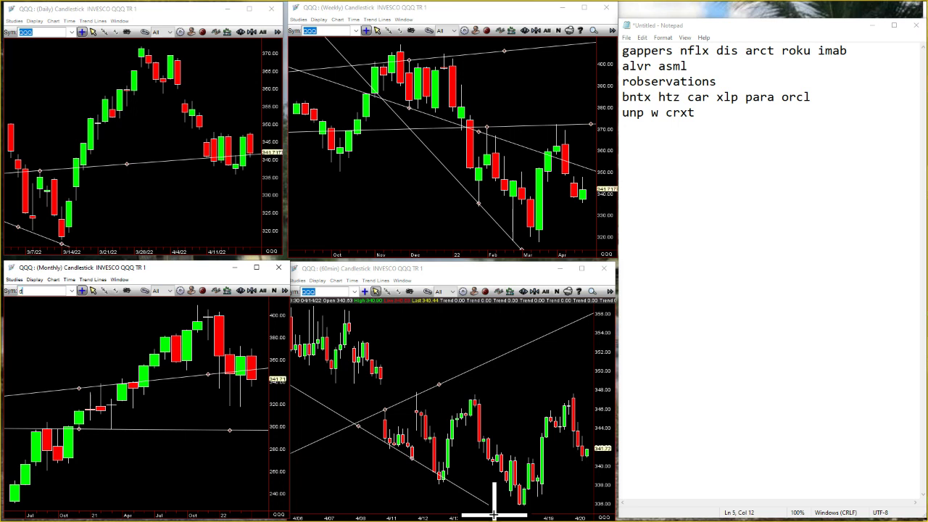
pyautogui.press('Return')
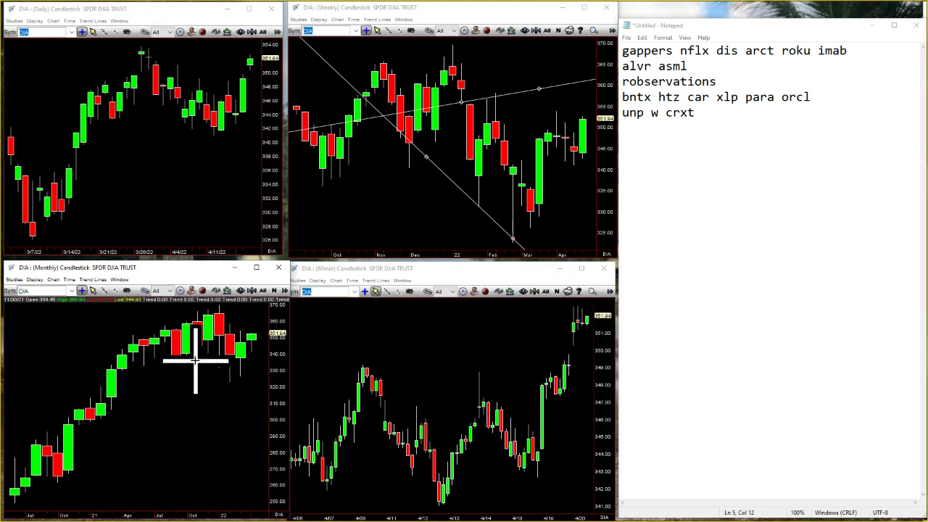
# Step the linked charts from DIA to IWM, then to XLP
pyautogui.write('m')
pyautogui.press('Return')
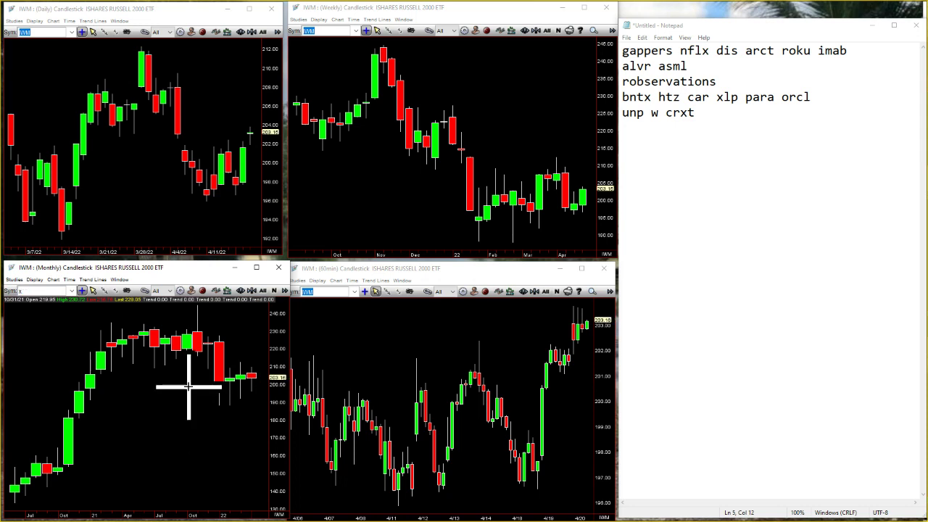
pyautogui.press('Return')
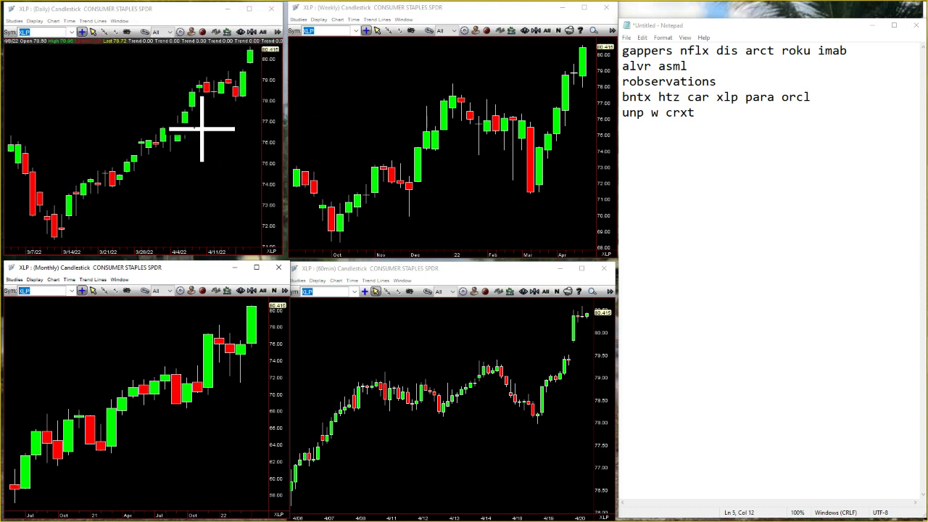
# Enter CL in the Monthly Sym box to show Colgate-Palmolive on all four charts
pyautogui.click(93, 32)
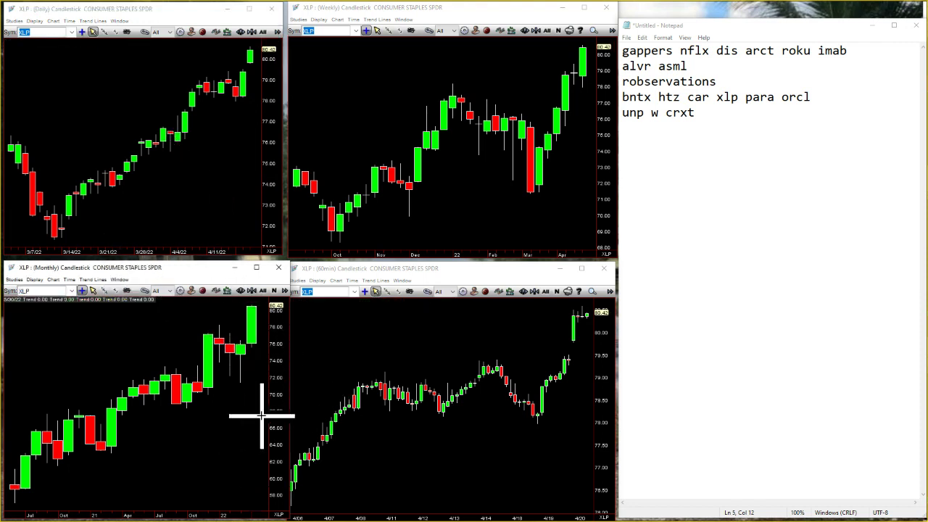
pyautogui.write('l')
pyautogui.press('Return')
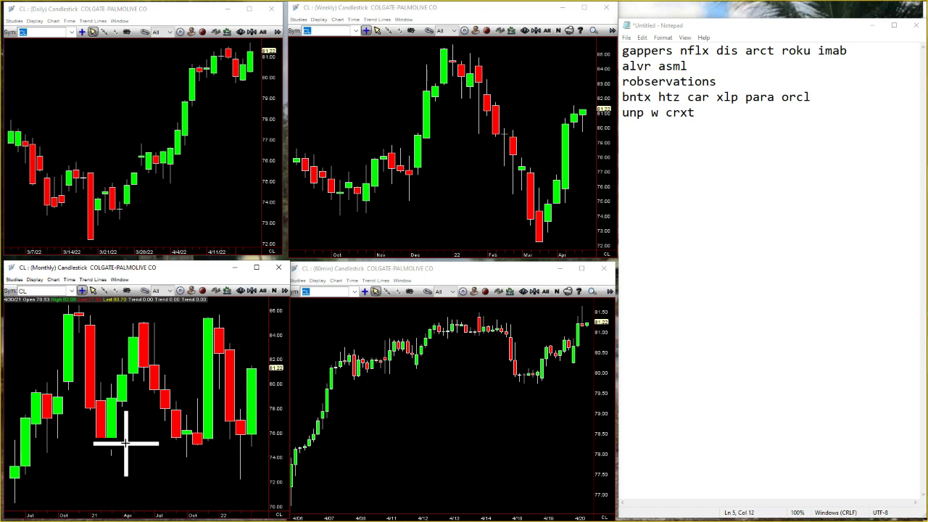
# Reload SPY from the 60-minute chart, then load XLF and MTB from the Monthly chart
pyautogui.click(386, 448)
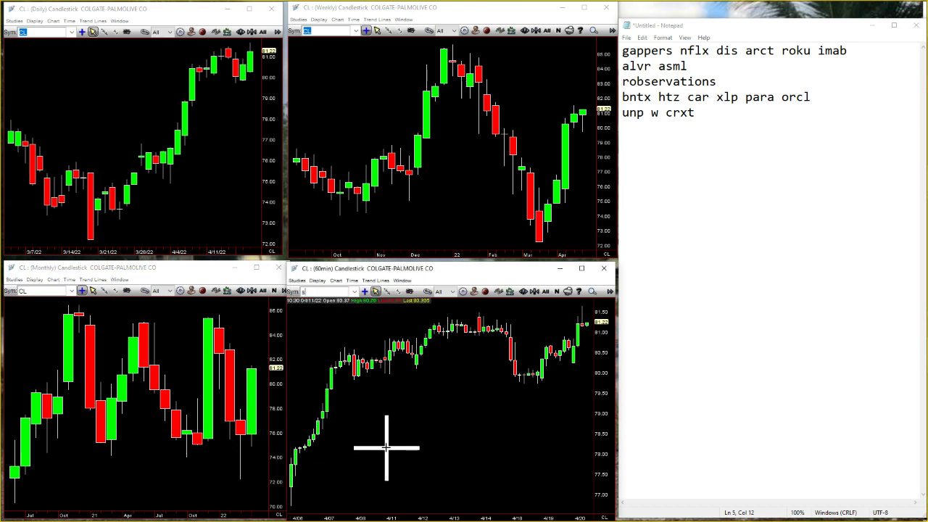
pyautogui.press('Return')
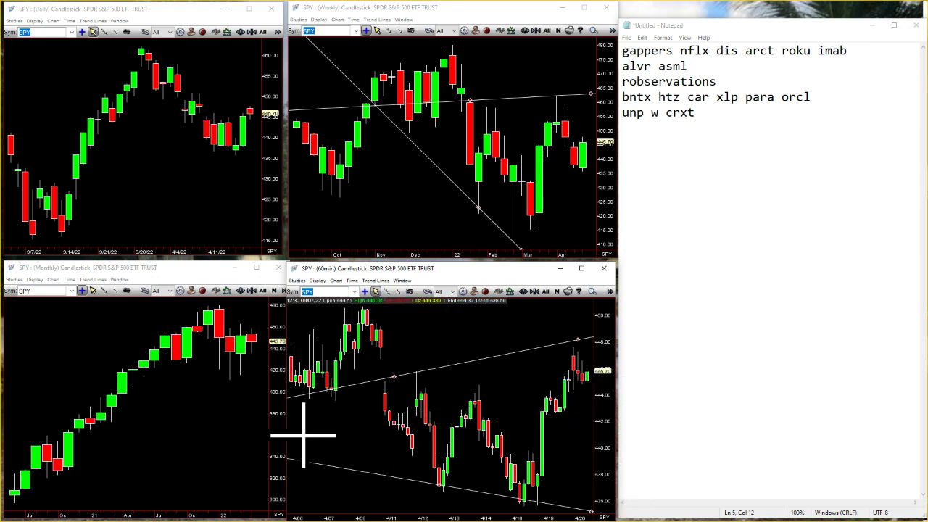
pyautogui.click(166, 429)
pyautogui.write('n')
pyautogui.write('lf')
pyautogui.press('Return')
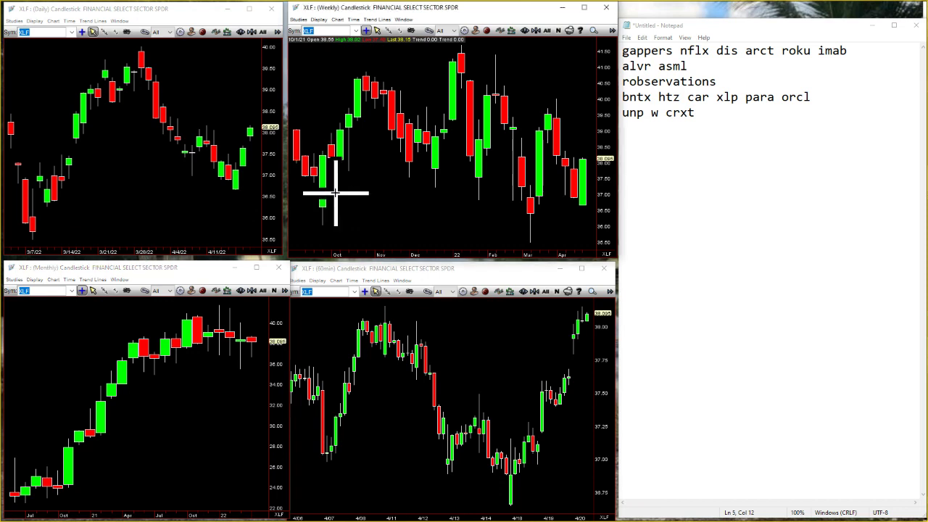
pyautogui.press('Return')
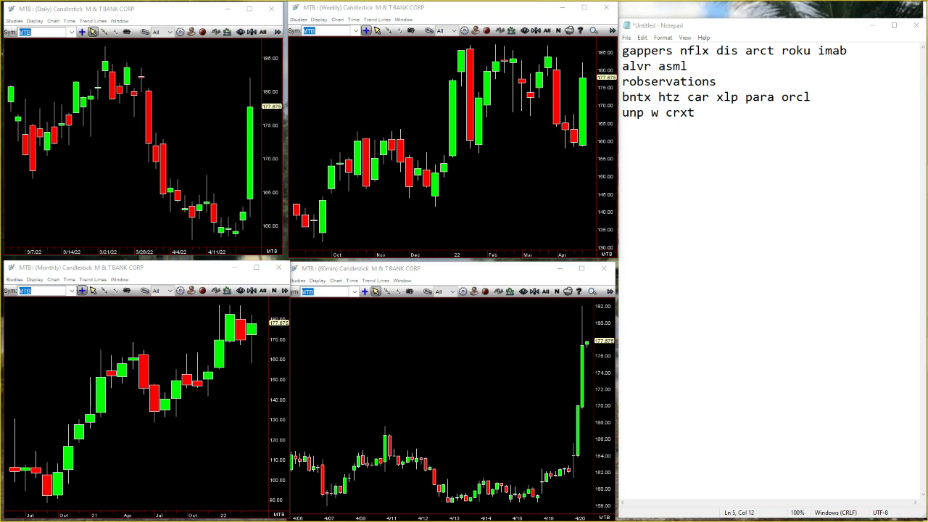
# From the 60-minute chart, load GS, MS, then IBM across all four linked charts
pyautogui.click(385, 396)
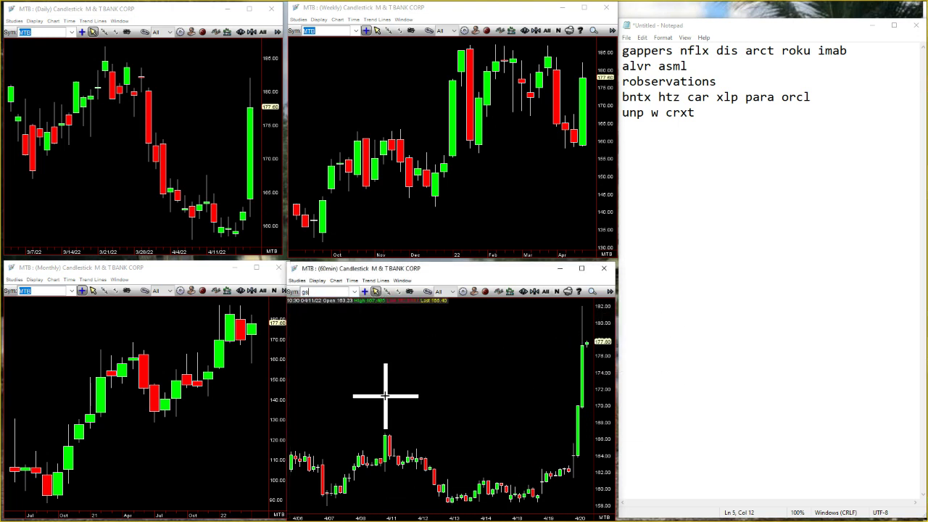
pyautogui.press('Return')
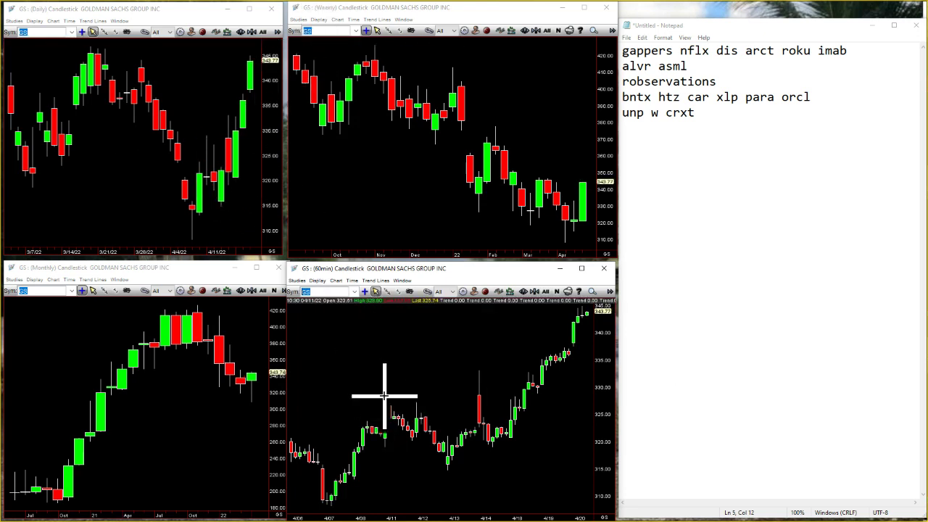
pyautogui.write('ms')
pyautogui.press('Return')
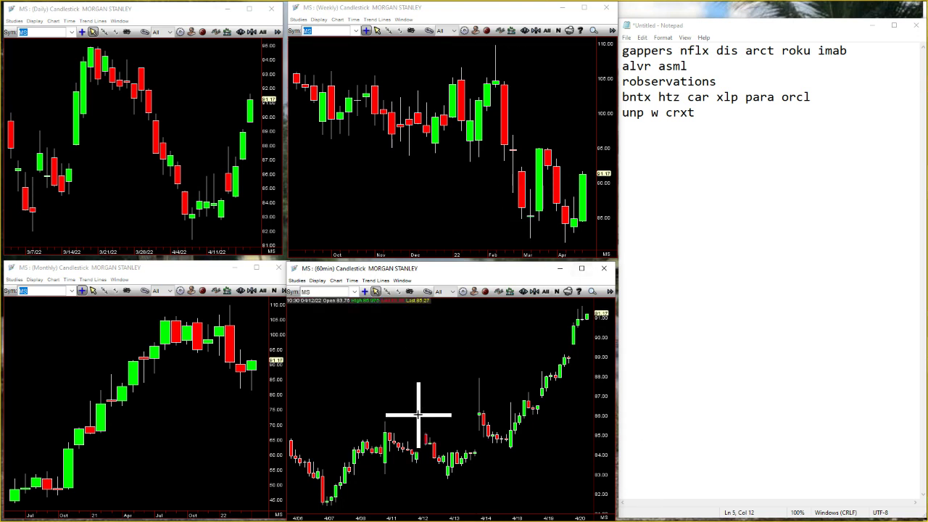
pyautogui.write('M')
pyautogui.press('Return')
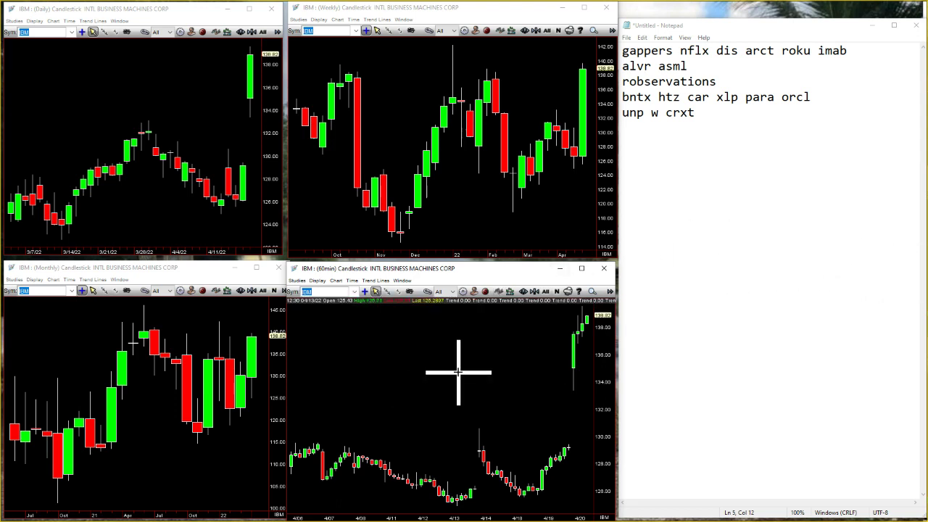
# Switch IBM's 60-minute chart to 15 Min candles with the arrow tool, then load STZ
pyautogui.click(353, 280)
pyautogui.click(371, 378)
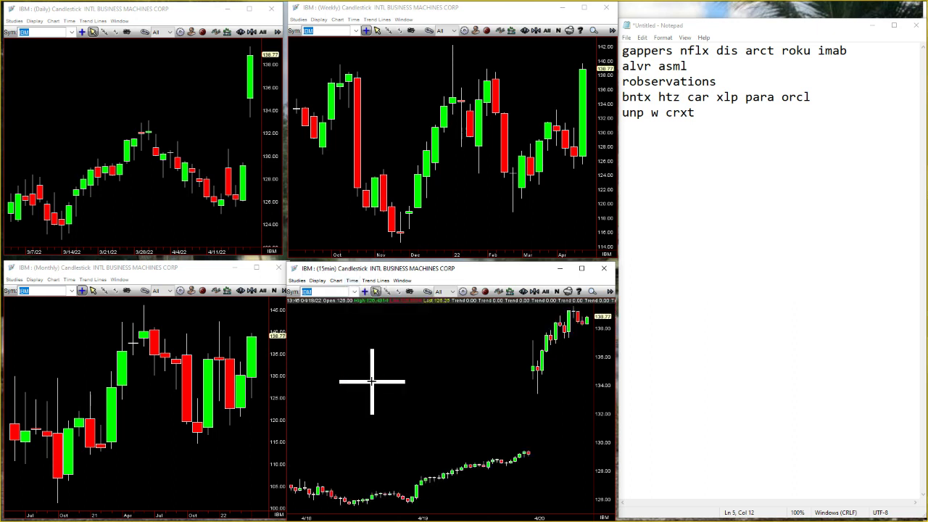
pyautogui.click(376, 291)
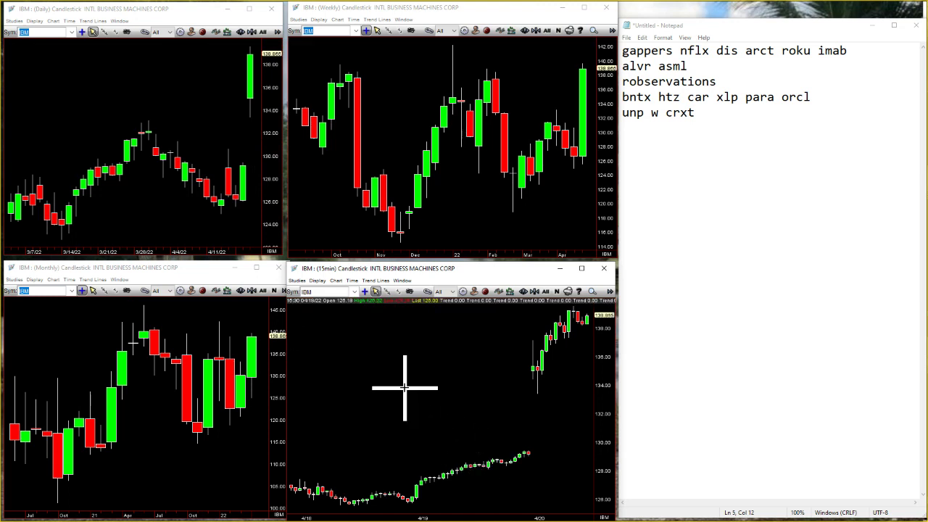
pyautogui.write('z')
pyautogui.press('Return')
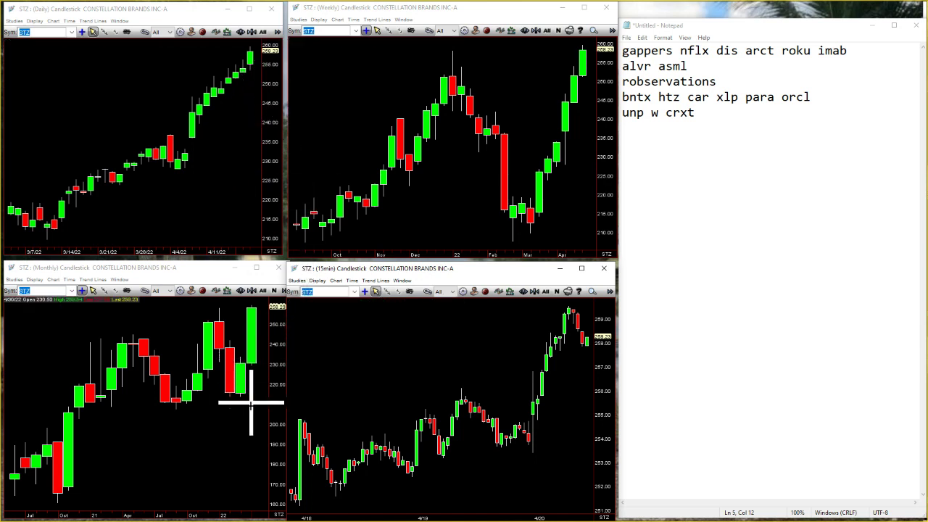
# Load Marriott (MAR), inspect an earlier monthly candle, then switch the charts to EW and IYT
pyautogui.click(166, 409)
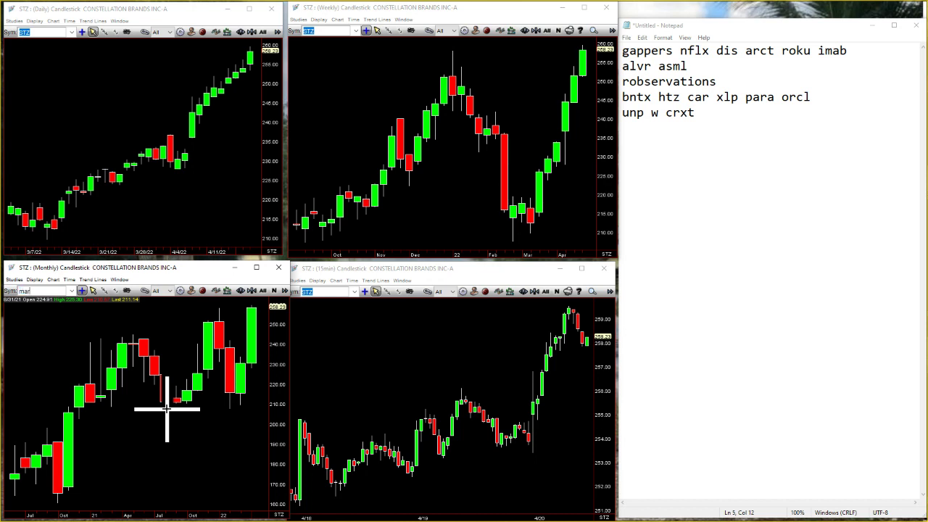
pyautogui.press('Return')
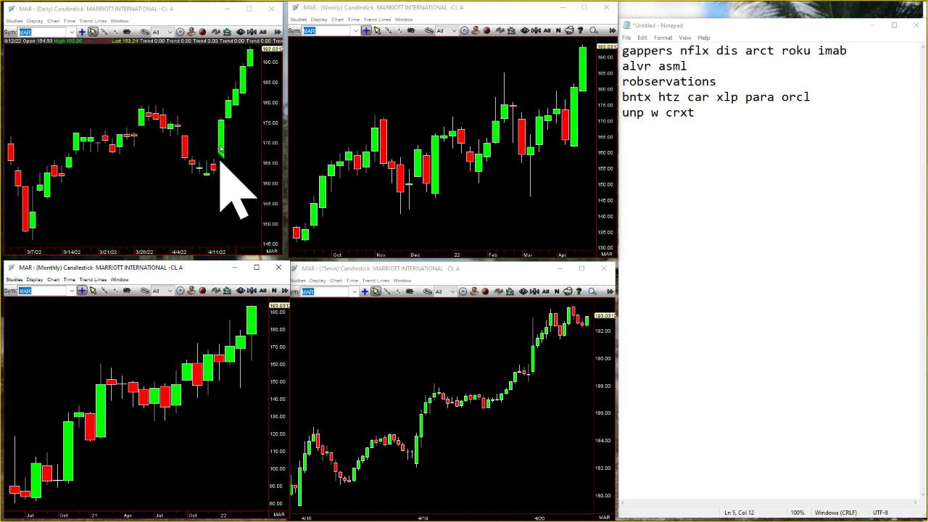
pyautogui.click(276, 340)
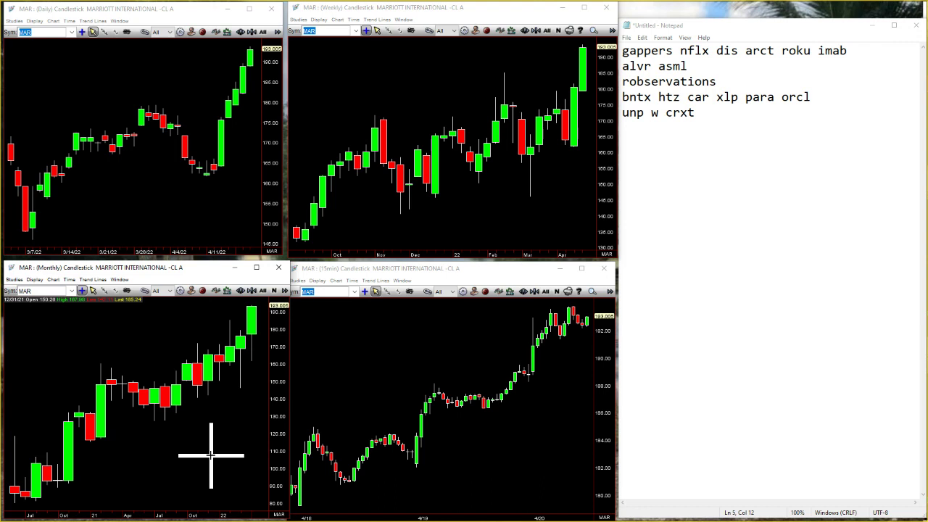
pyautogui.press('Return')
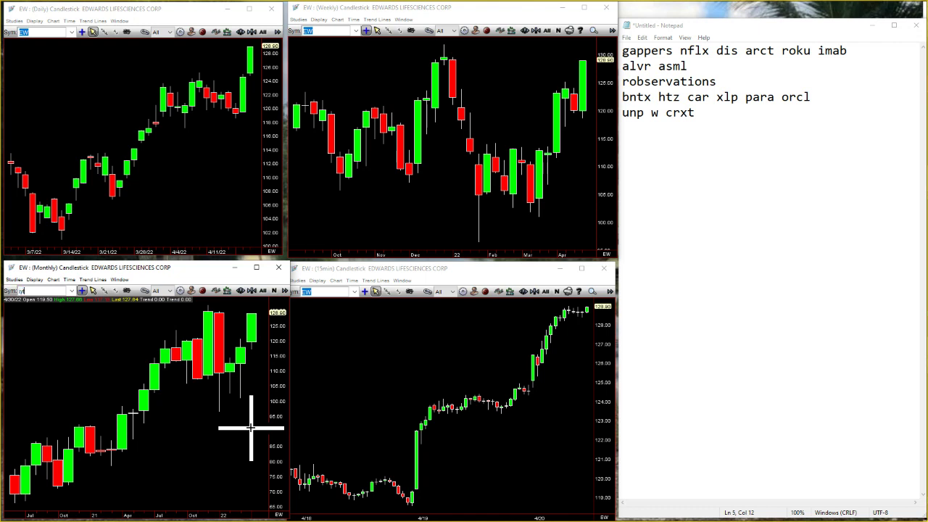
pyautogui.press('Return')
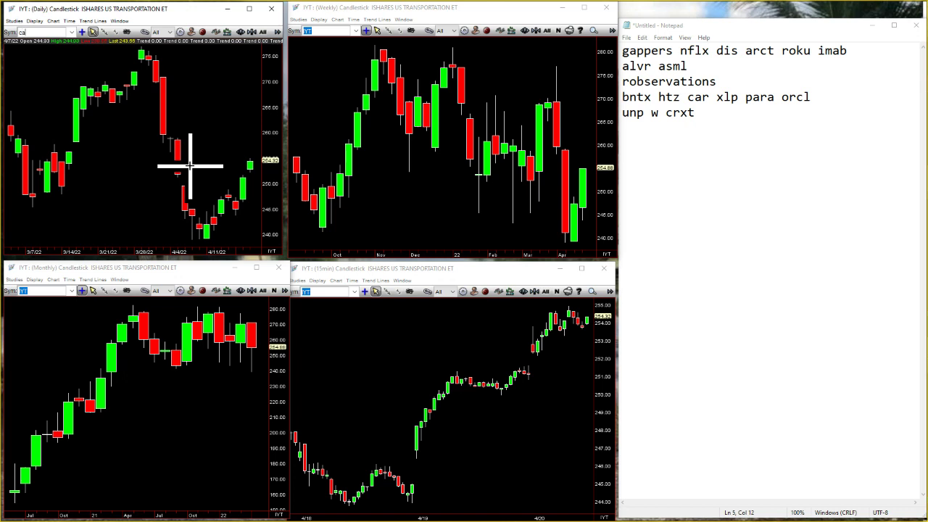
# Replace IYT with Avis Budget Group (CAR) on all four linked charts
pyautogui.press('Return')
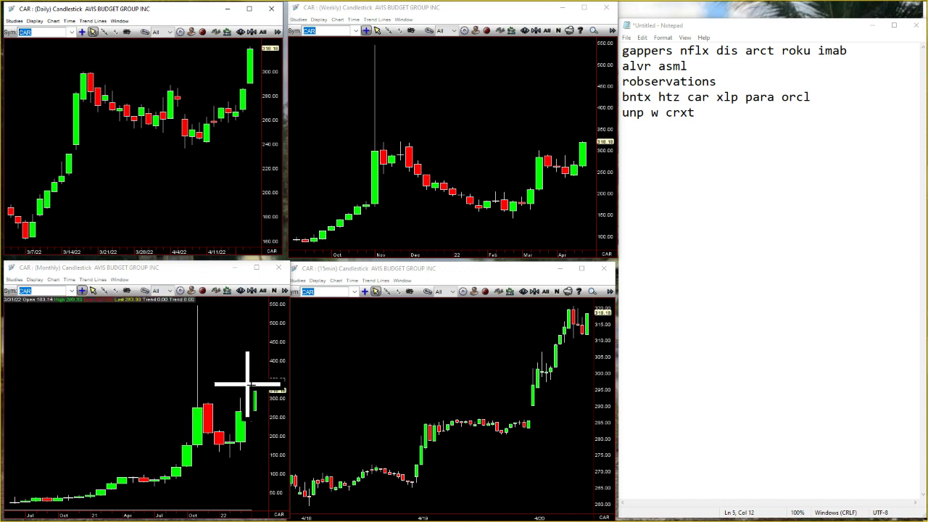
# Load Hertz (HTZ) on all four charts from the 15-minute chart window
pyautogui.click(354, 406)
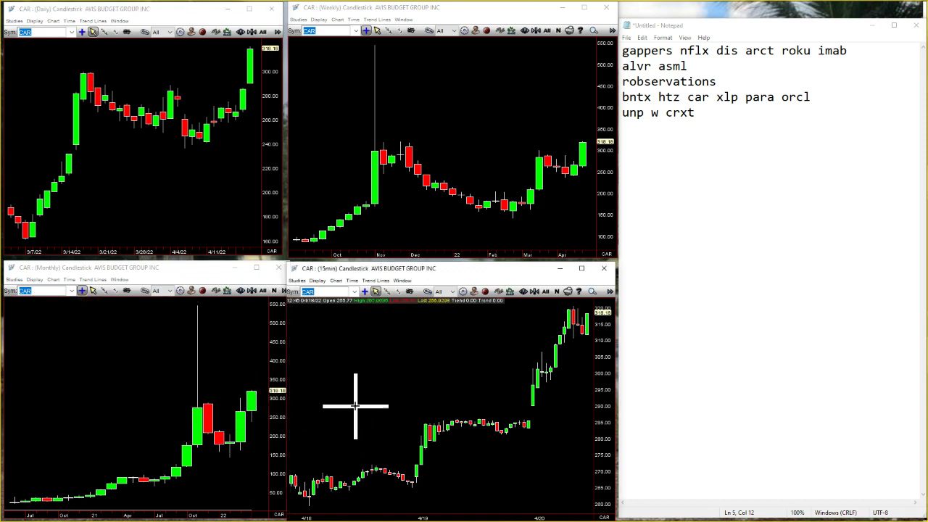
pyautogui.press('Return')
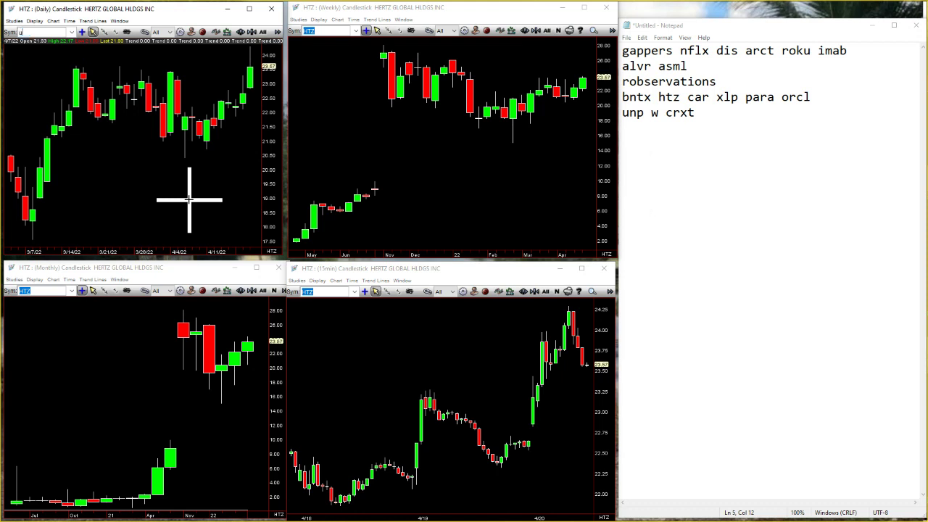
# Load Union Pacific (UNP), then SPY, on all four linked charts
pyautogui.press('Return')
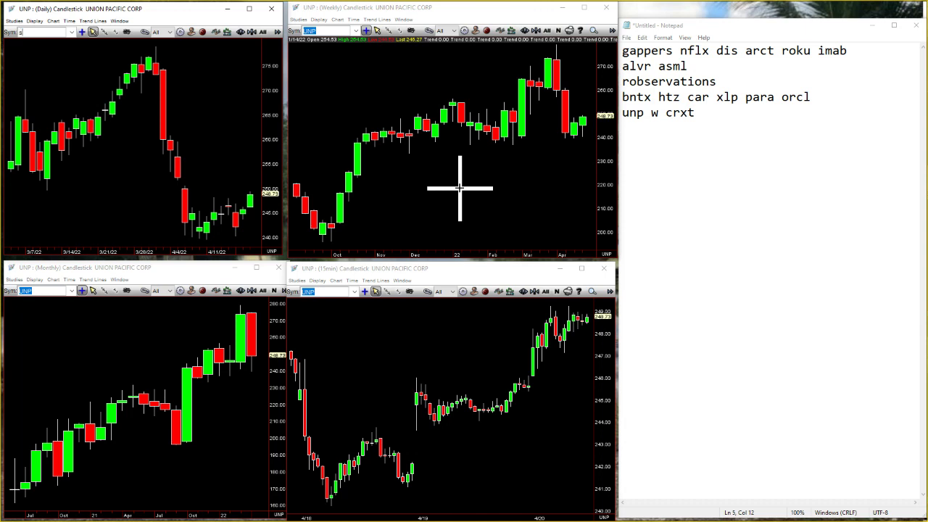
pyautogui.write('y')
pyautogui.press('Return')
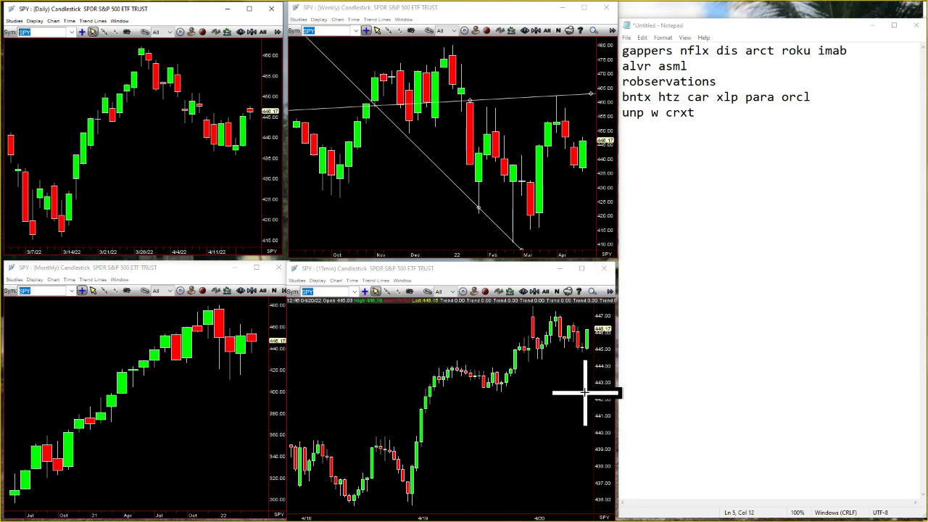
# Lower the SPY 15-minute chart's # Of Bars to show two sessions, then load IP
pyautogui.click(394, 269)
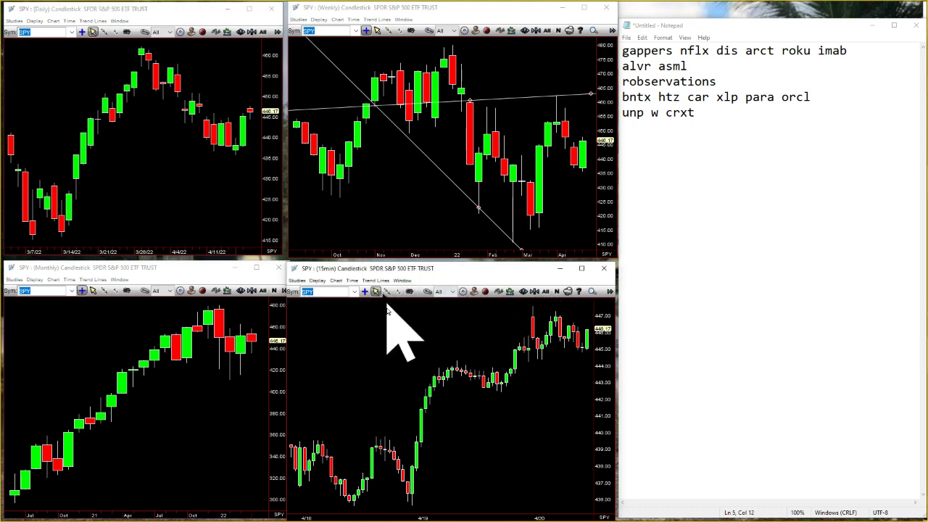
pyautogui.rightClick(447, 324)
pyautogui.click(475, 327)
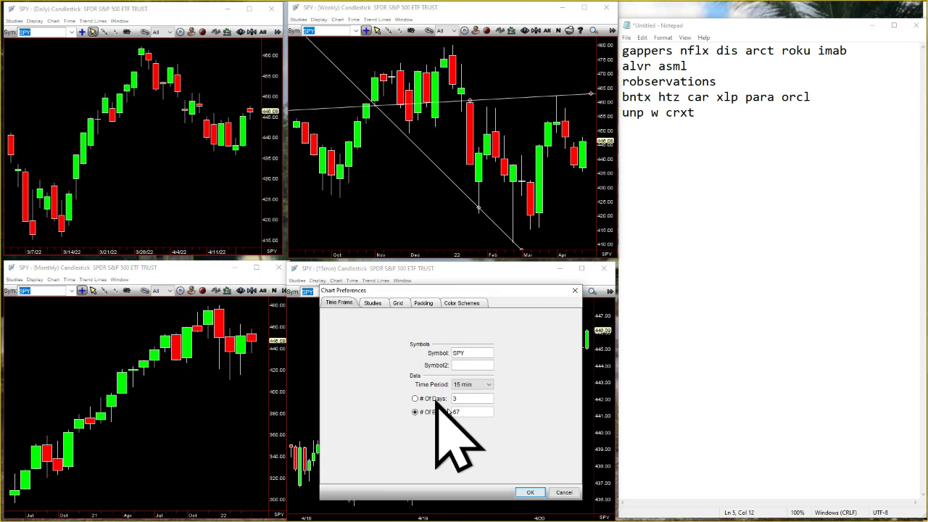
pyautogui.doubleClick(478, 410)
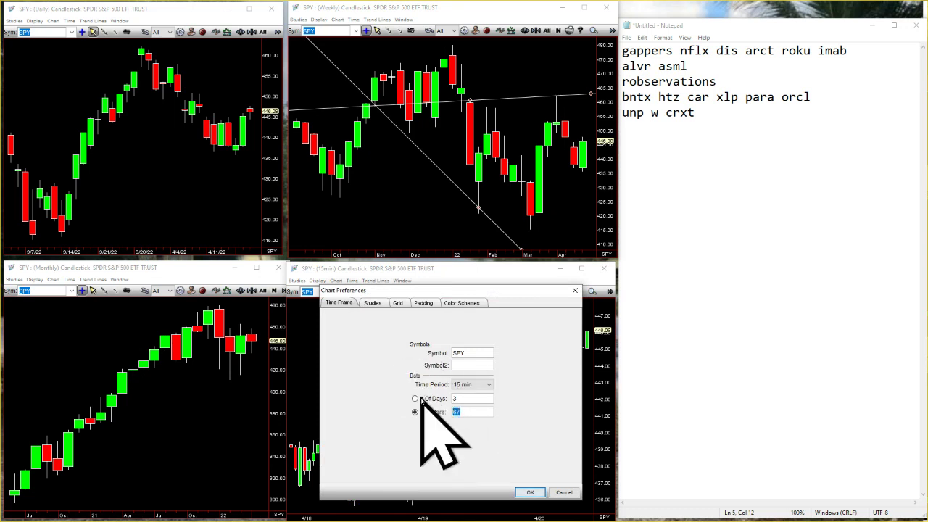
pyautogui.press('Return')
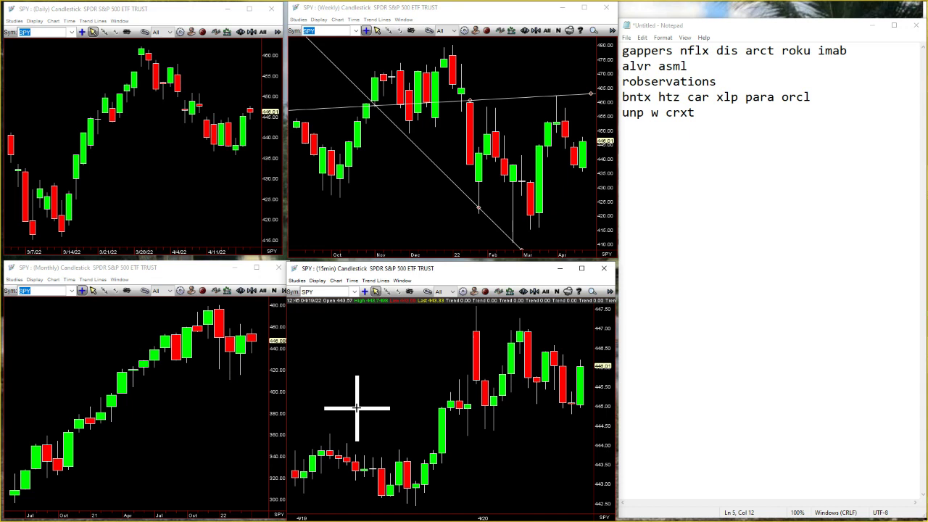
pyautogui.press('Return')
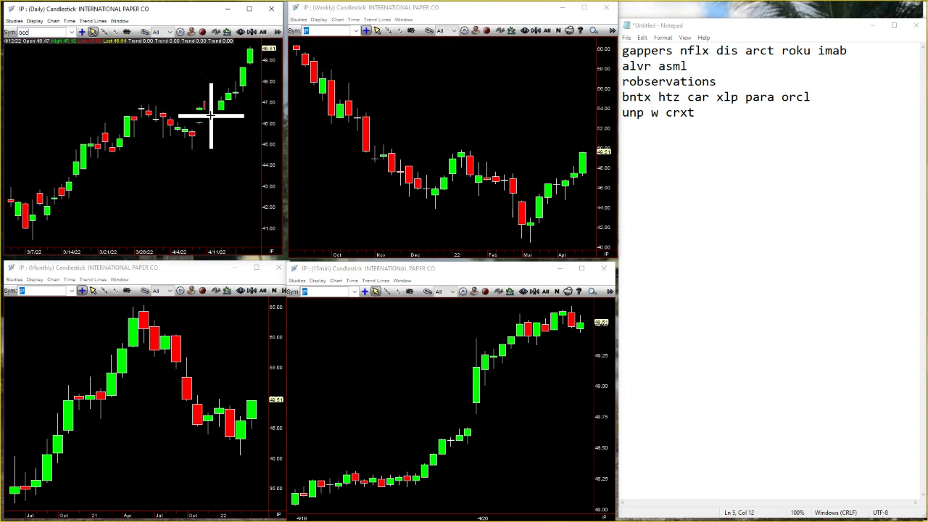
# Load BCC, LPX, HCA and finally CRXT on the four linked charts
pyautogui.press('Return')
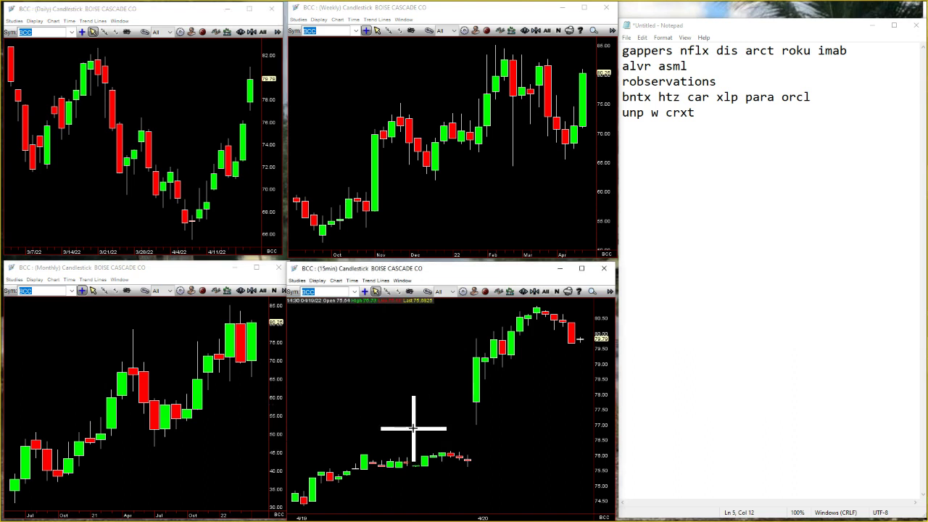
pyautogui.press('Return')
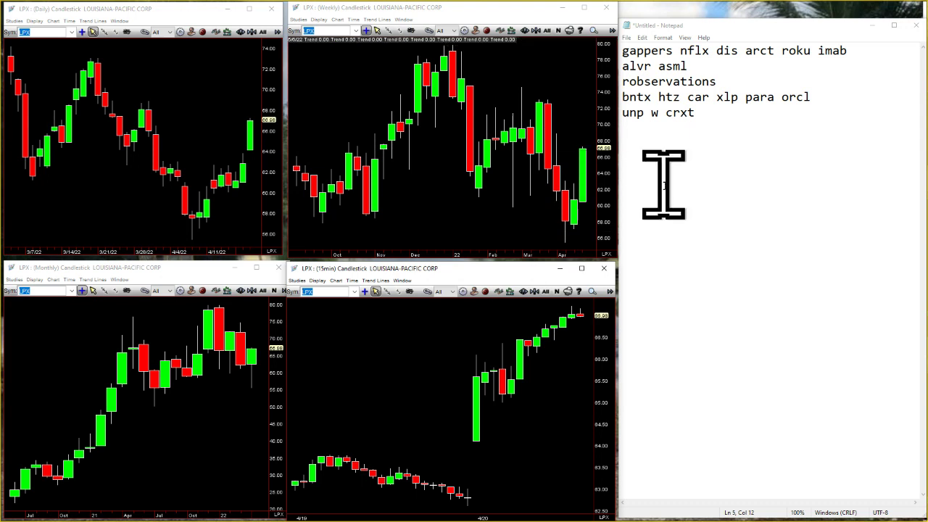
pyautogui.click(216, 406)
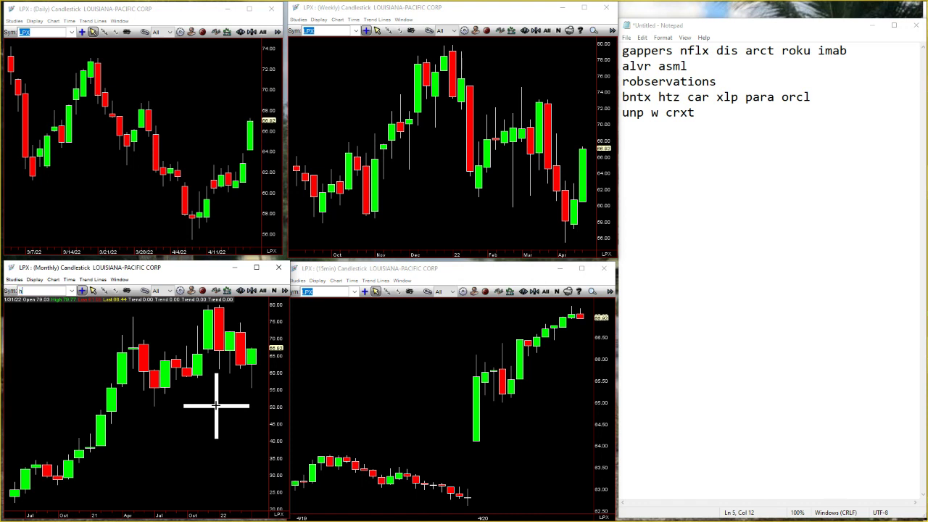
pyautogui.write('hca')
pyautogui.press('Return')
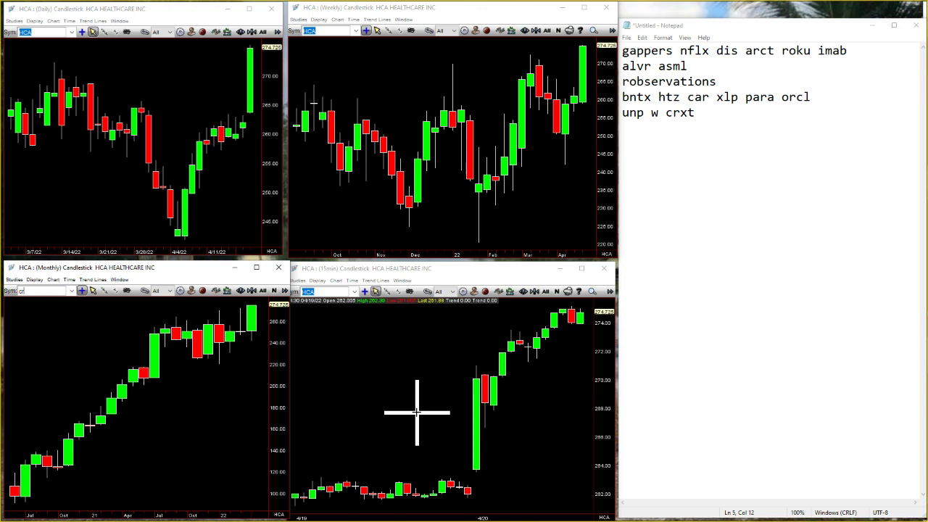
pyautogui.write('xt')
pyautogui.press('Return')
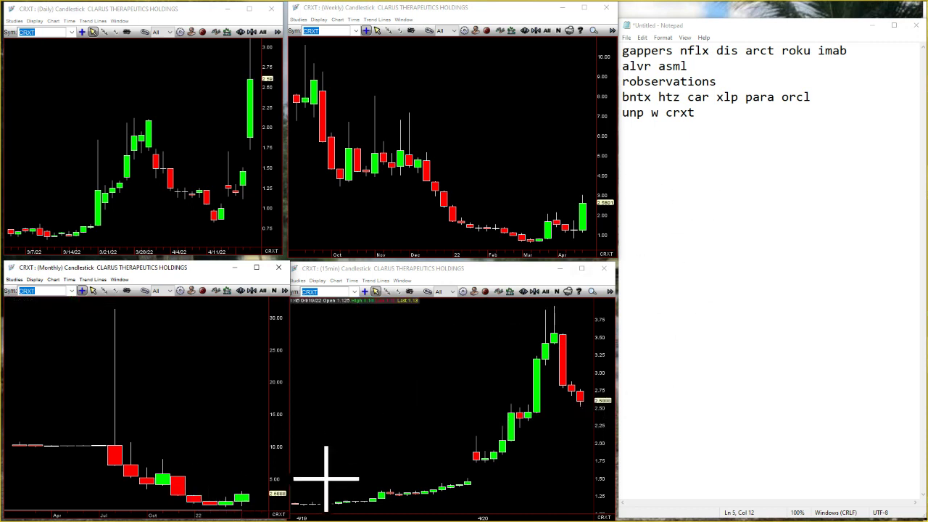
# Cycle the linked charts through FB, W and NVAX, ending with Wayfair (W) again
pyautogui.click(430, 463)
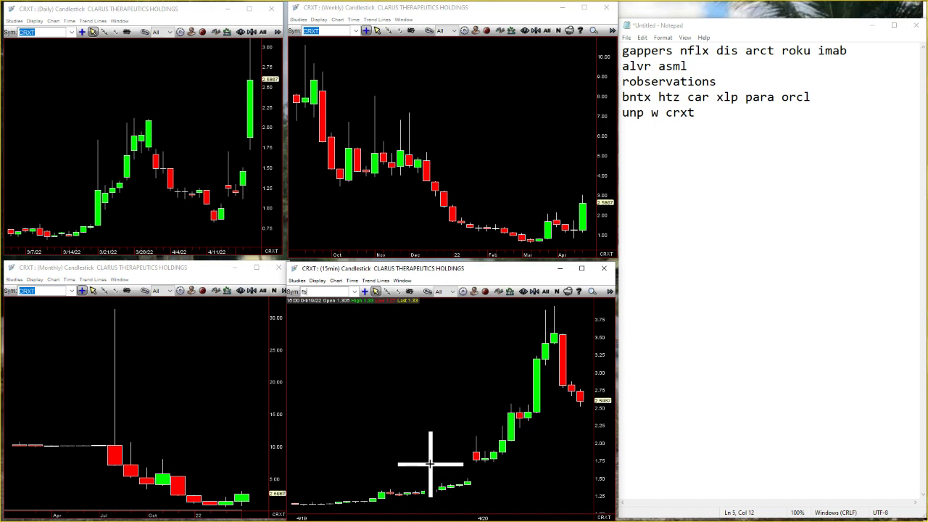
pyautogui.press('Return')
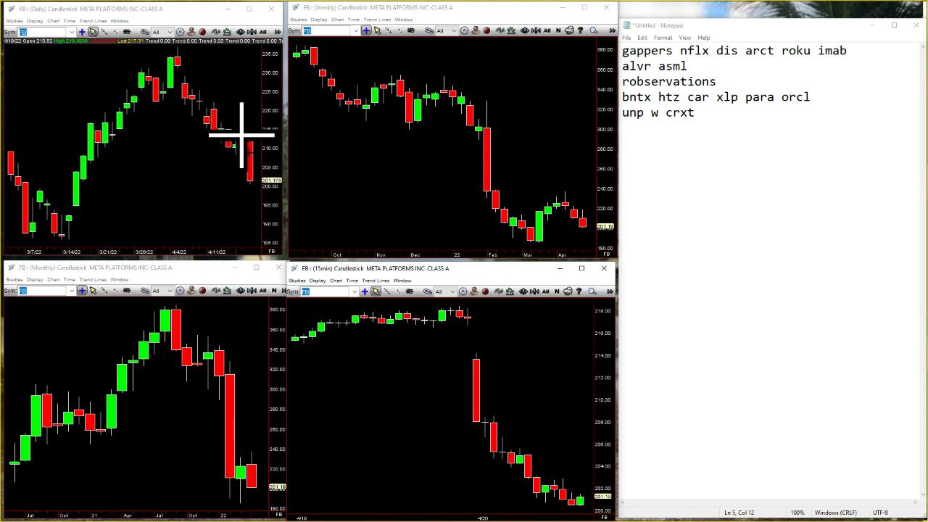
pyautogui.click(369, 191)
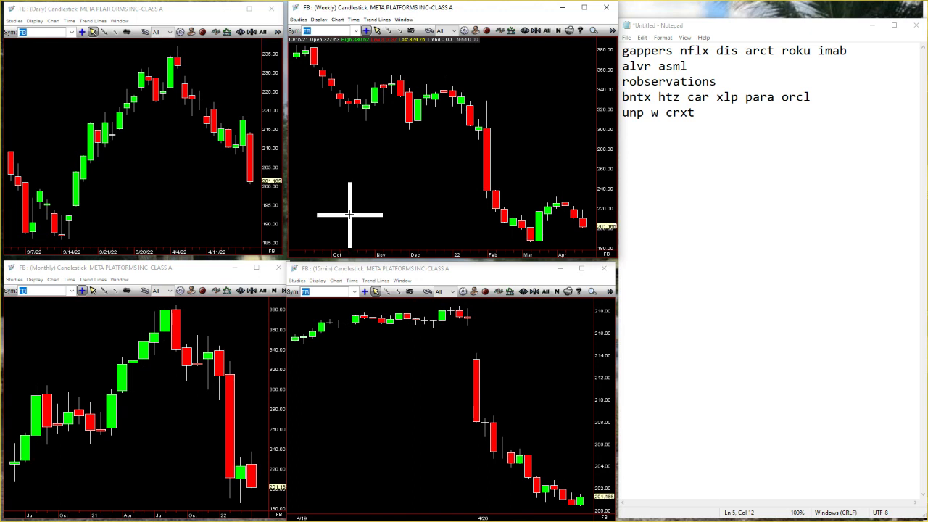
pyautogui.press('Return')
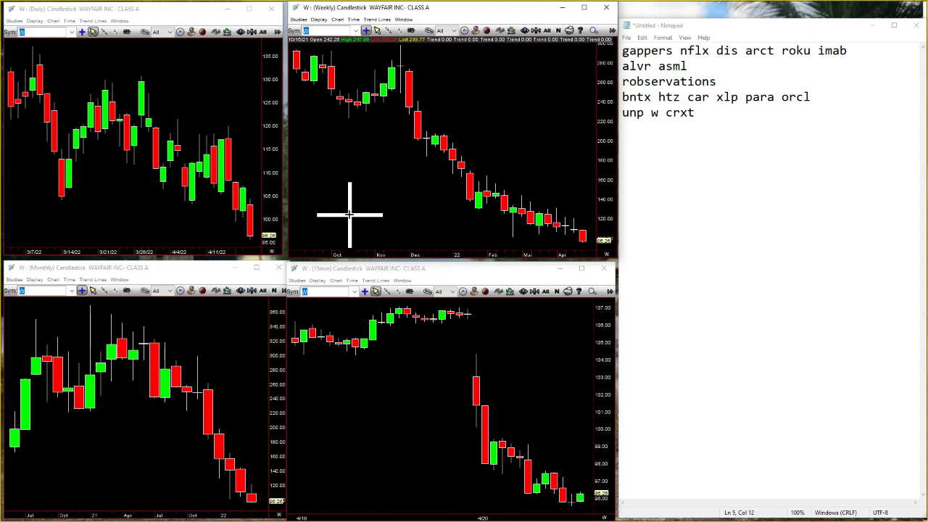
pyautogui.click(337, 392)
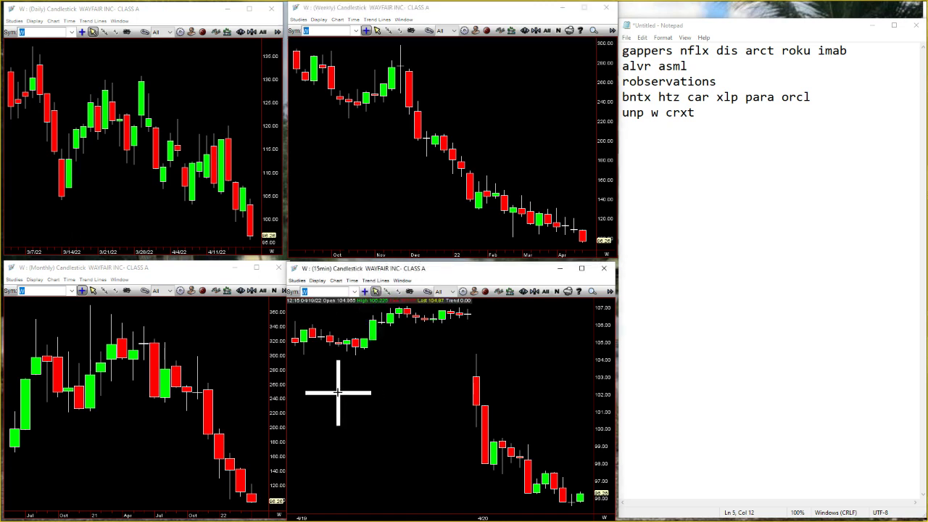
pyautogui.press('Return')
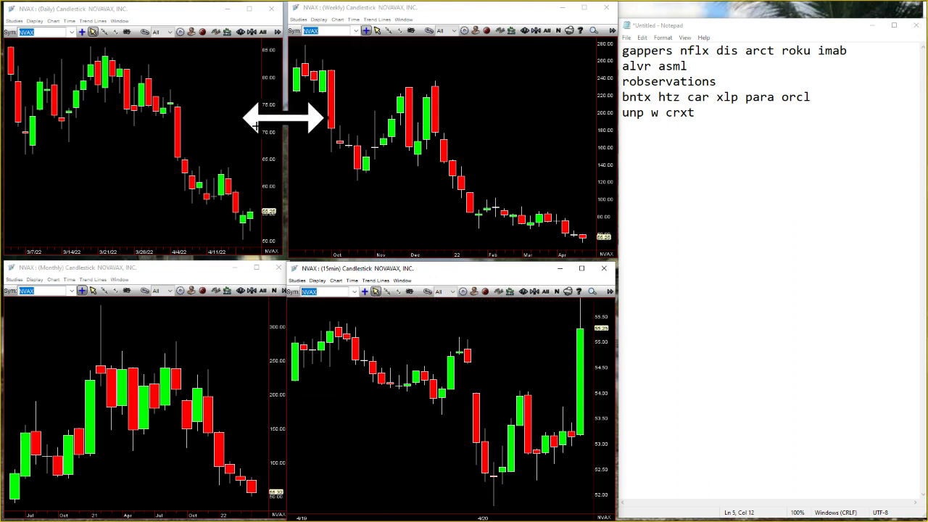
pyautogui.click(241, 164)
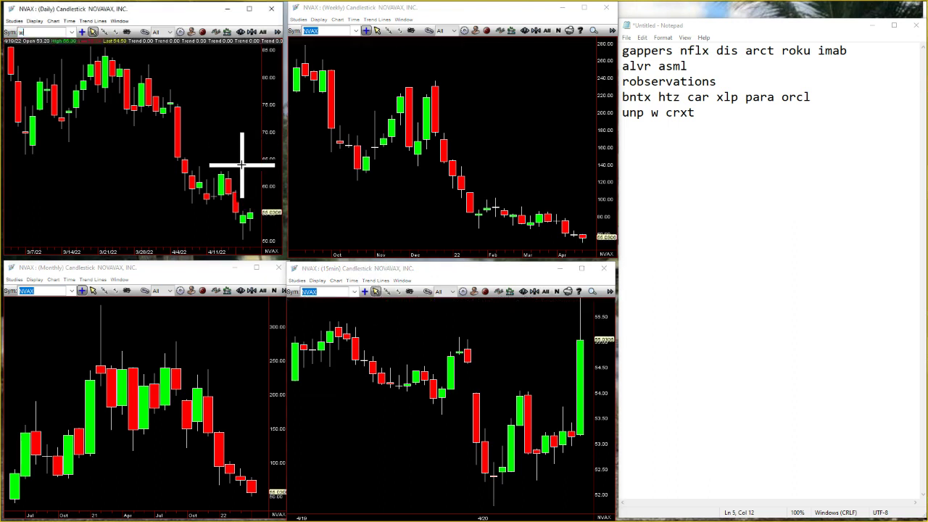
pyautogui.write('w')
pyautogui.press('Return')
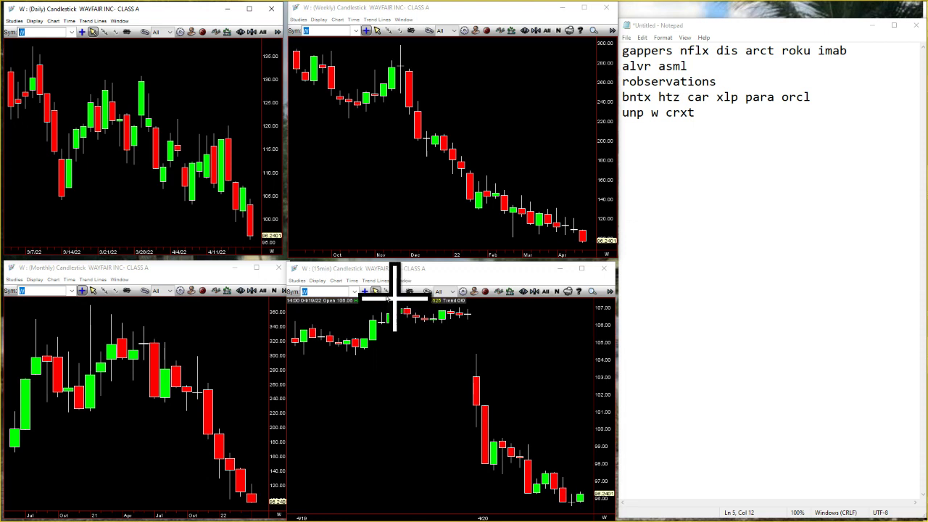
# Switch the intraday chart to 30 Min bars and load Shopify (SHOP) on all charts
pyautogui.click(350, 281)
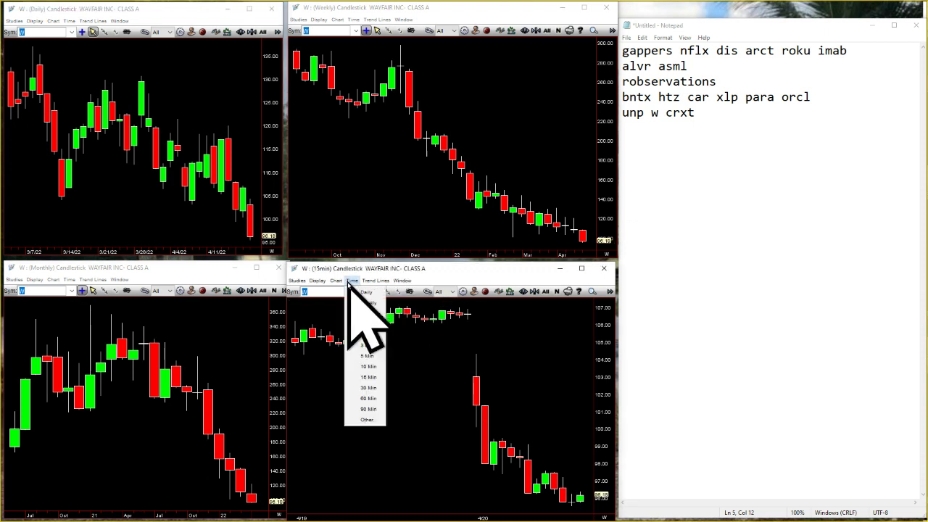
pyautogui.click(364, 393)
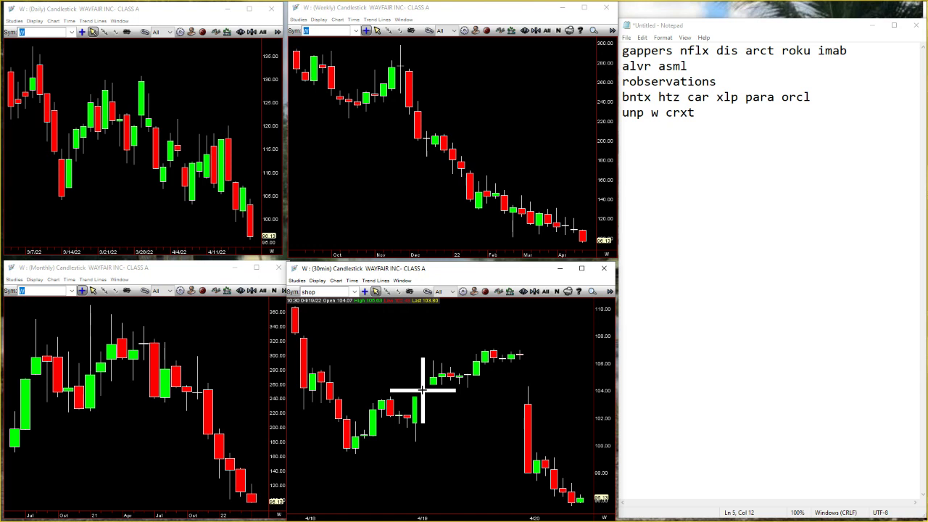
pyautogui.press('Return')
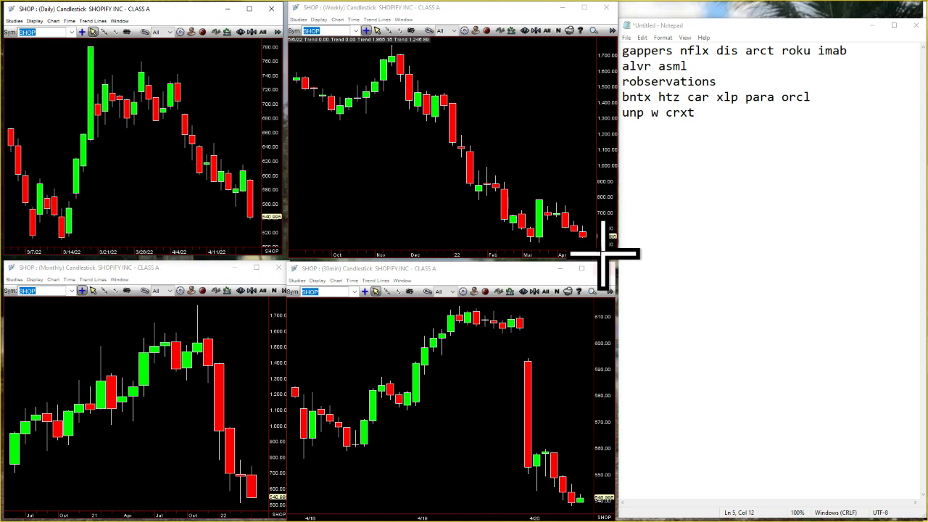
pyautogui.click(403, 383)
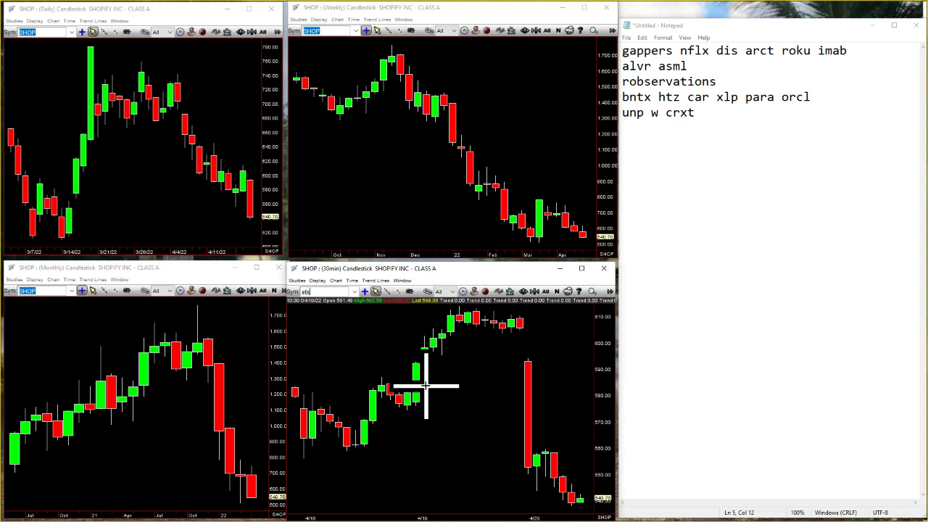
# Load ETSY, then NVIDIA (NVDA), on all four timeframe charts
pyautogui.press('Return')
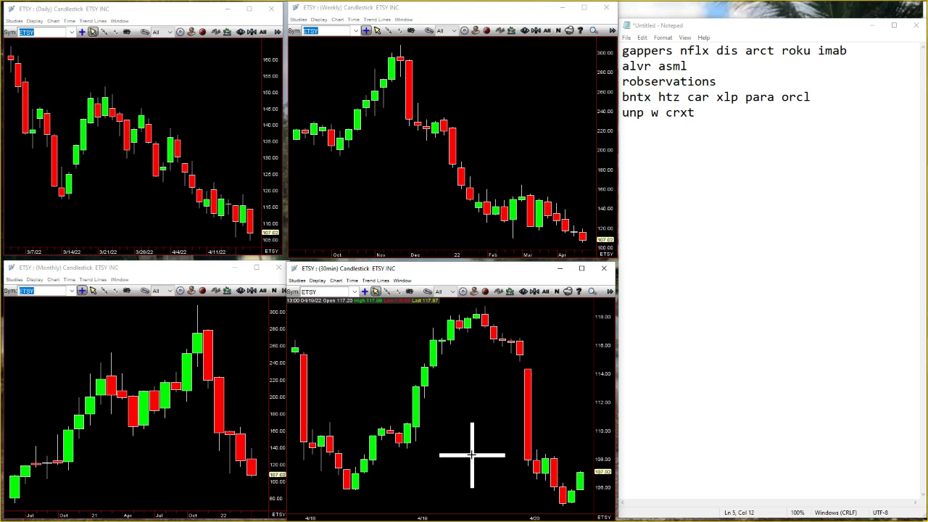
pyautogui.write('a')
pyautogui.press('Return')
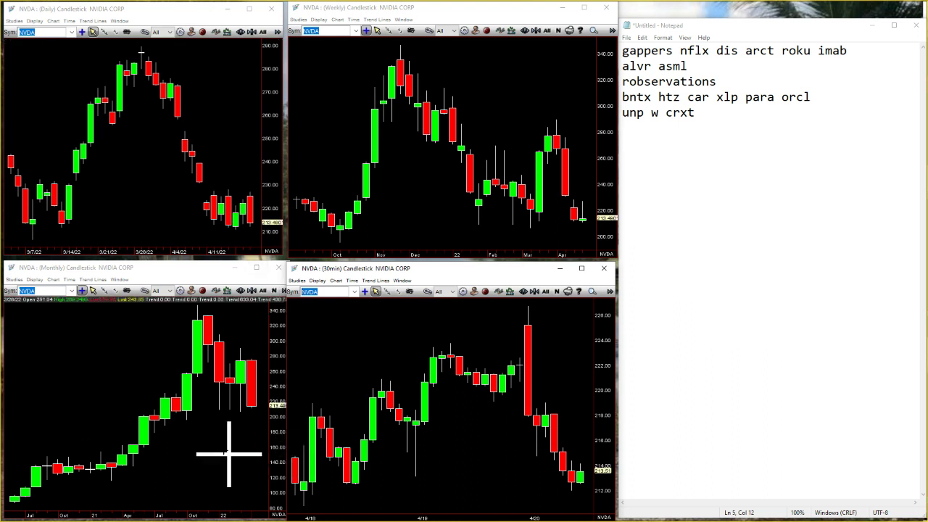
# Enter SMH, PYPL and finally SPOT in the monthly chart's Sym box
pyautogui.click(375, 291)
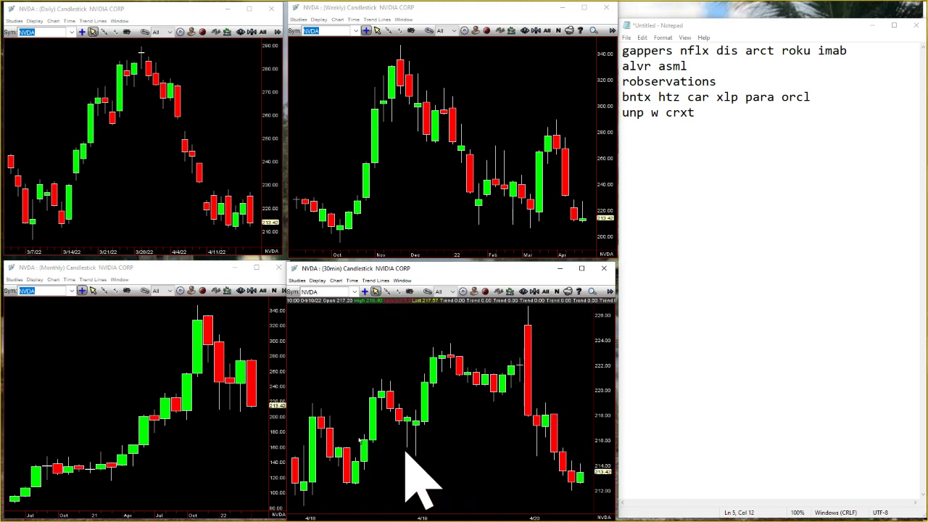
pyautogui.click(212, 415)
pyautogui.write('sm')
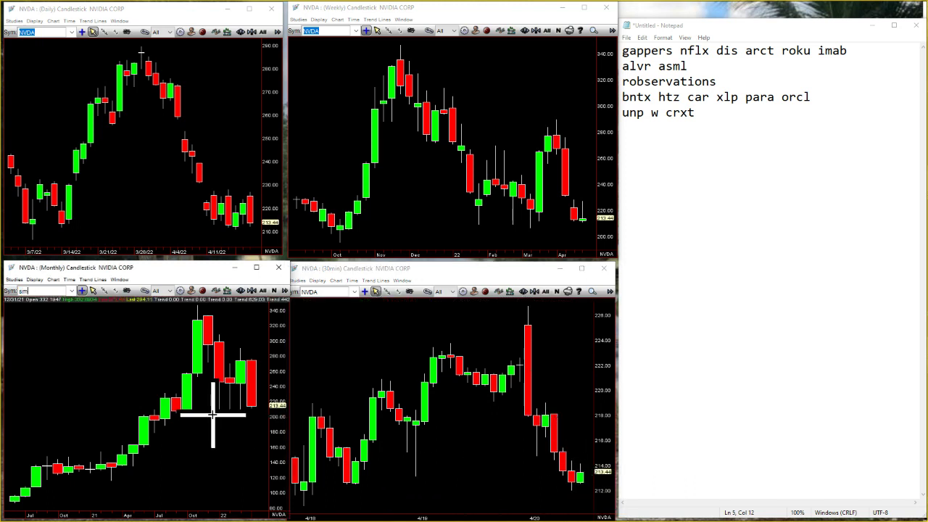
pyautogui.write('h')
pyautogui.press('Return')
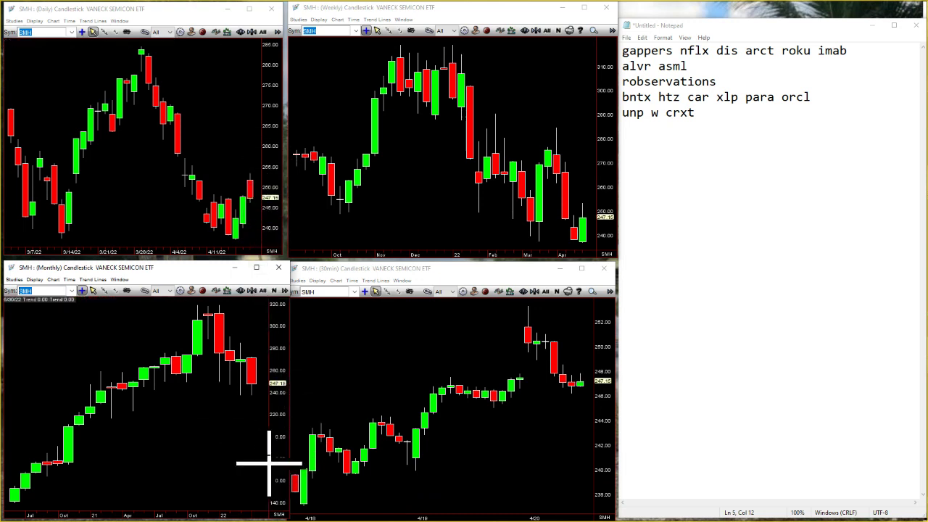
pyautogui.click(214, 452)
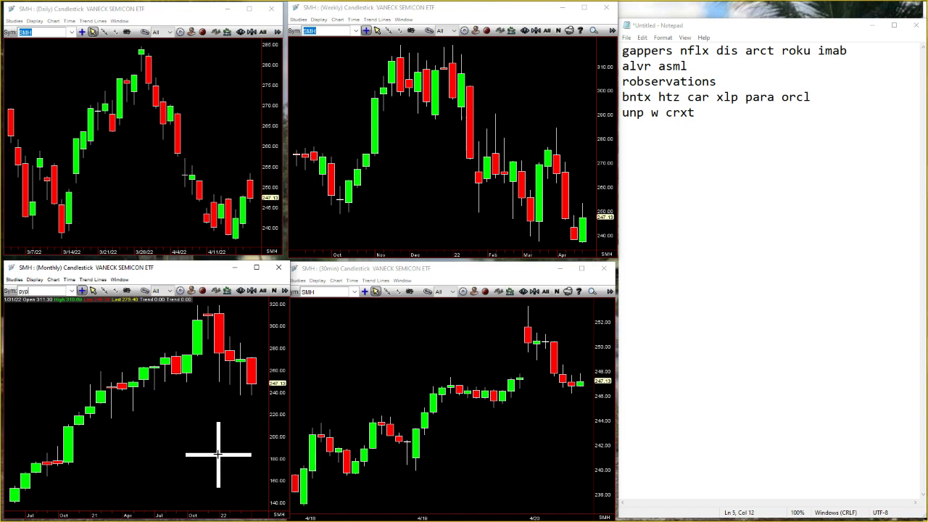
pyautogui.press('Return')
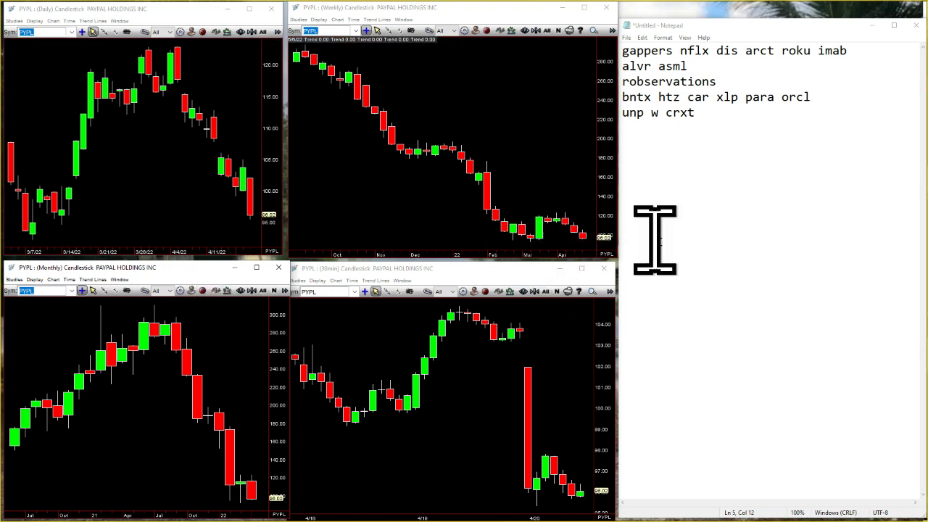
pyautogui.click(179, 450)
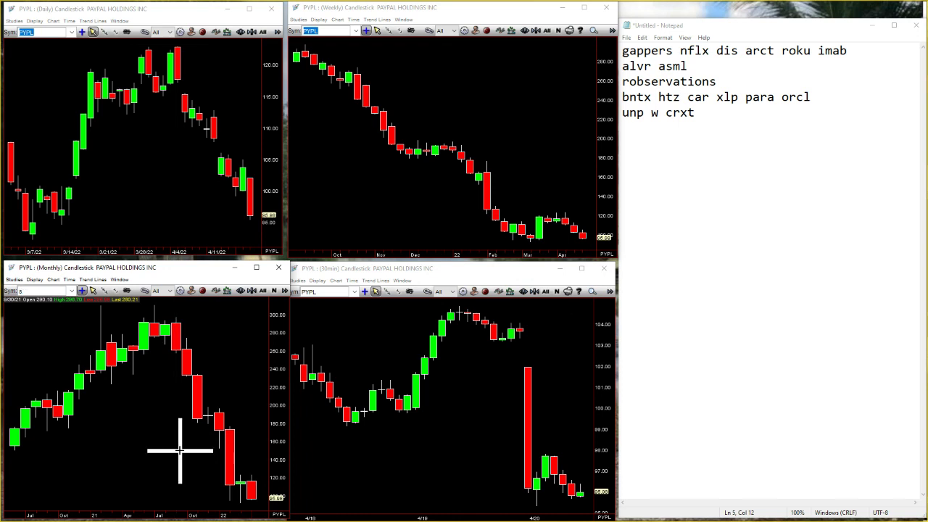
pyautogui.write('spot')
pyautogui.press('Return')
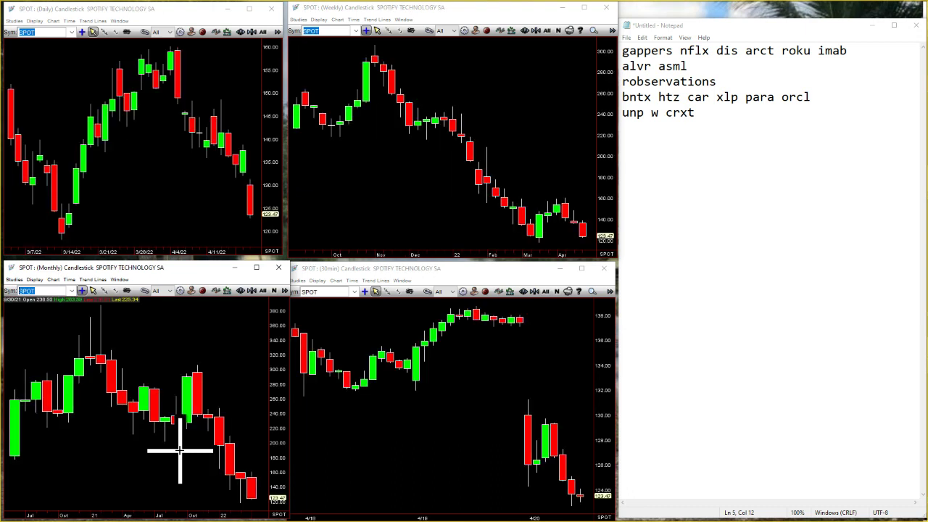